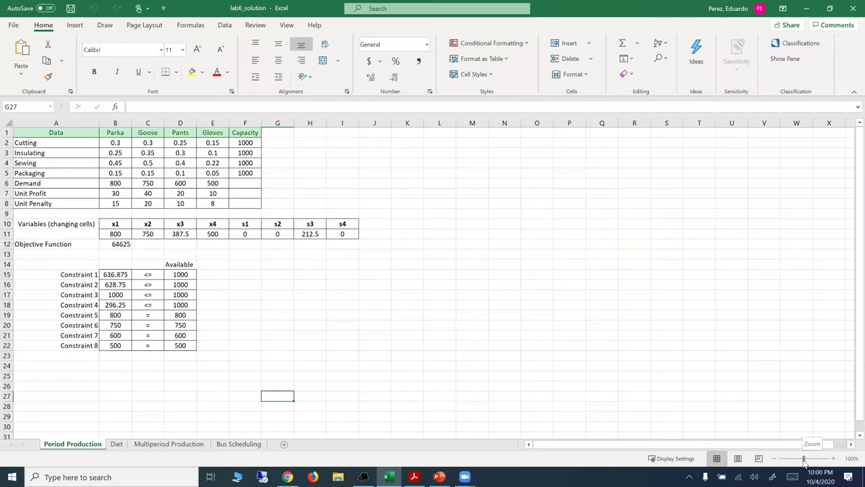
Enlarge the worksheet view to 208% and go over the product headings Parka, Goose, Pants and Gloves in row 1.
{"action": "left_click_drag", "start_coordinate": [804, 462], "coordinate": [813, 462]}
{"action": "left_click", "coordinate": [210, 321]}
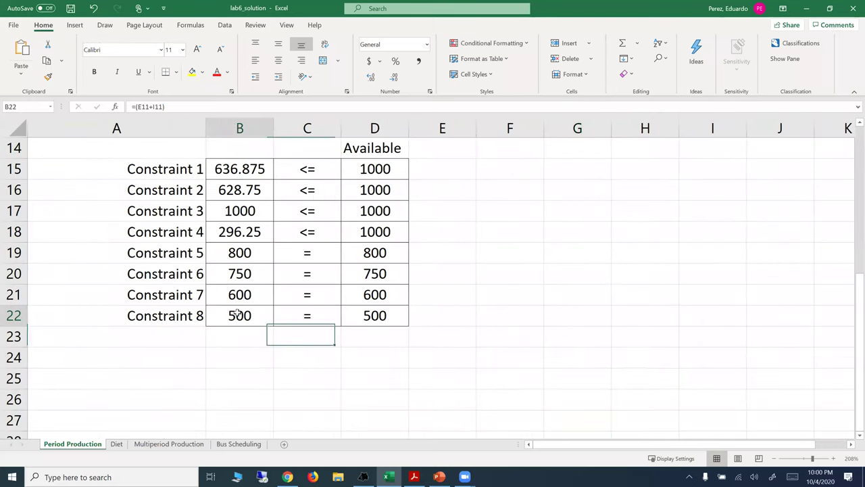
{"action": "scroll", "coordinate": [236, 318], "scroll_direction": "up", "scroll_amount": 5}
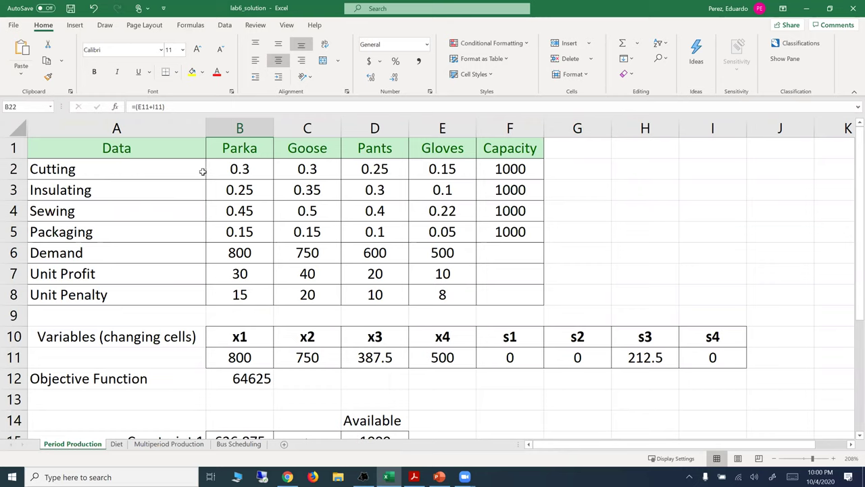
{"action": "left_click", "coordinate": [240, 148]}
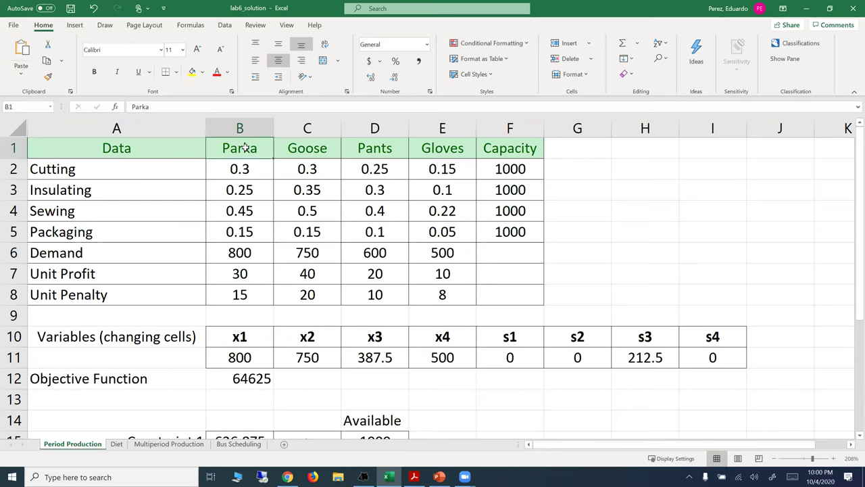
{"action": "left_click", "coordinate": [312, 148]}
{"action": "left_click", "coordinate": [369, 148]}
{"action": "left_click", "coordinate": [424, 148]}
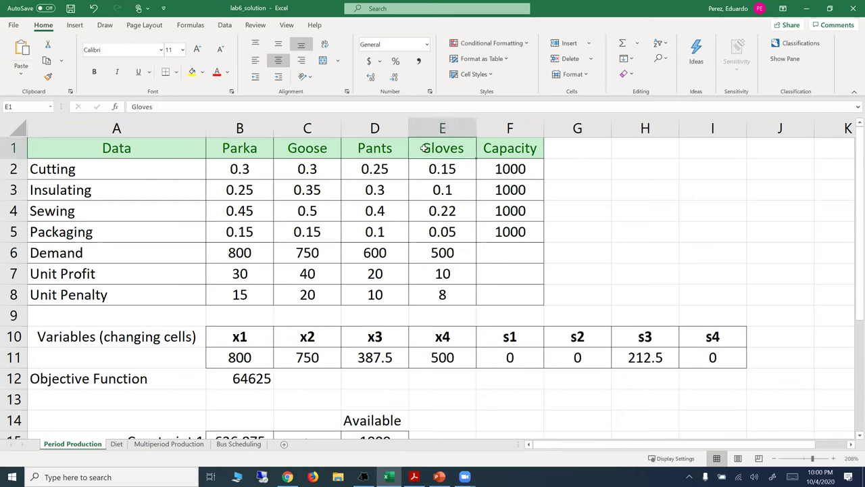
Examine the Cutting to Packaging requirements per product in A2:E5 and the matching Capacity values in F2:F5.
{"action": "left_click", "coordinate": [112, 169]}
{"action": "left_click", "coordinate": [251, 173]}
{"action": "left_click", "coordinate": [312, 171]}
{"action": "left_click", "coordinate": [356, 170]}
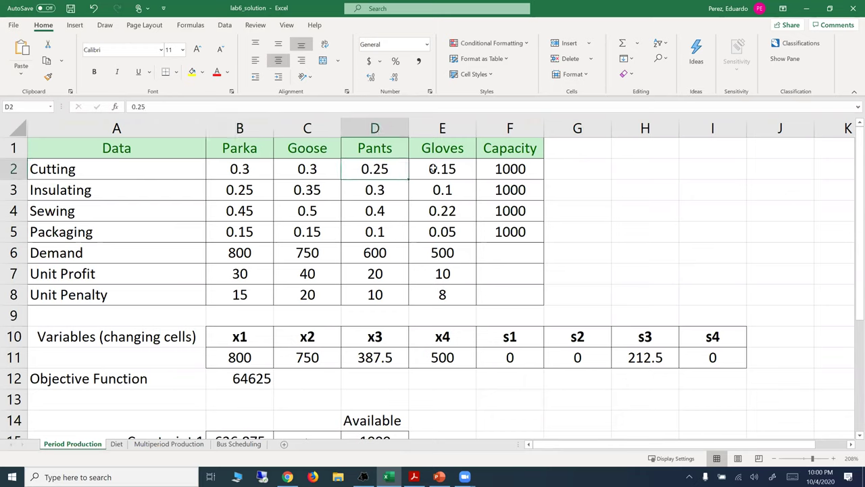
{"action": "left_click", "coordinate": [433, 169]}
{"action": "left_click", "coordinate": [517, 168]}
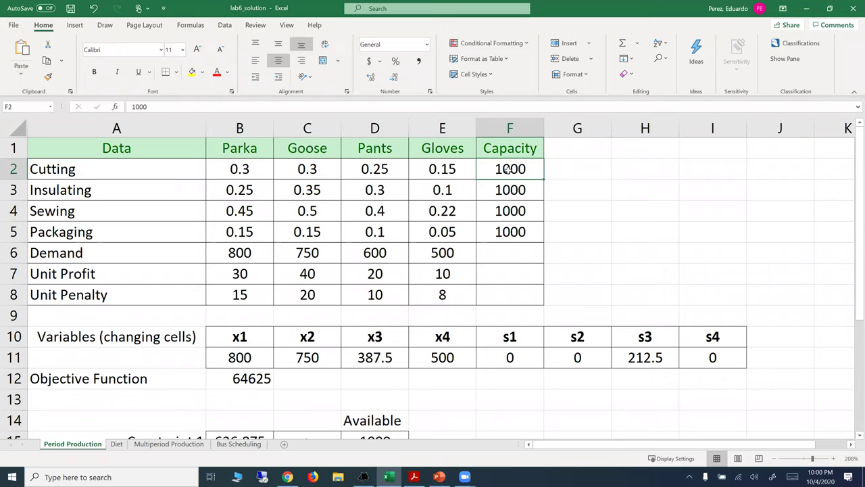
{"action": "left_click_drag", "start_coordinate": [112, 168], "coordinate": [471, 227]}
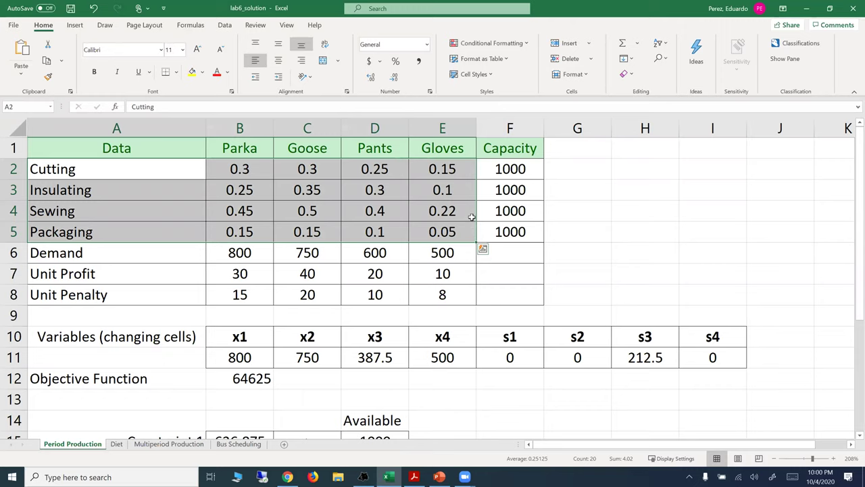
{"action": "left_click_drag", "start_coordinate": [506, 169], "coordinate": [504, 231]}
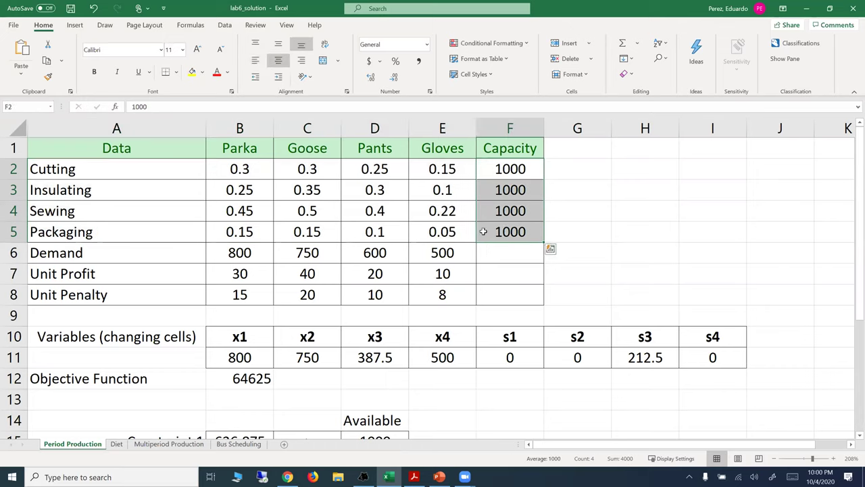
Go over the Demand, Unit Profit and Unit Penalty rows of the data table and collapse the ribbon.
{"action": "left_click", "coordinate": [232, 253]}
{"action": "left_click_drag", "start_coordinate": [232, 253], "coordinate": [455, 247]}
{"action": "left_click_drag", "start_coordinate": [230, 275], "coordinate": [415, 270]}
{"action": "left_click_drag", "start_coordinate": [247, 295], "coordinate": [431, 295]}
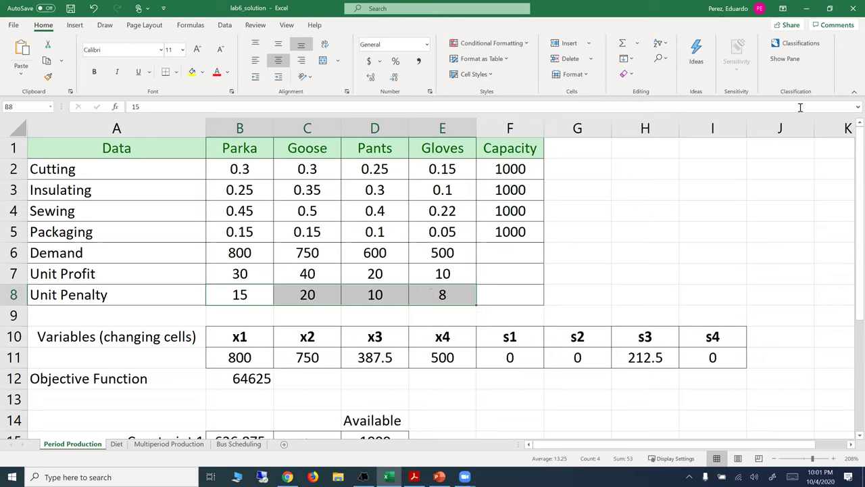
{"action": "left_click", "coordinate": [853, 94]}
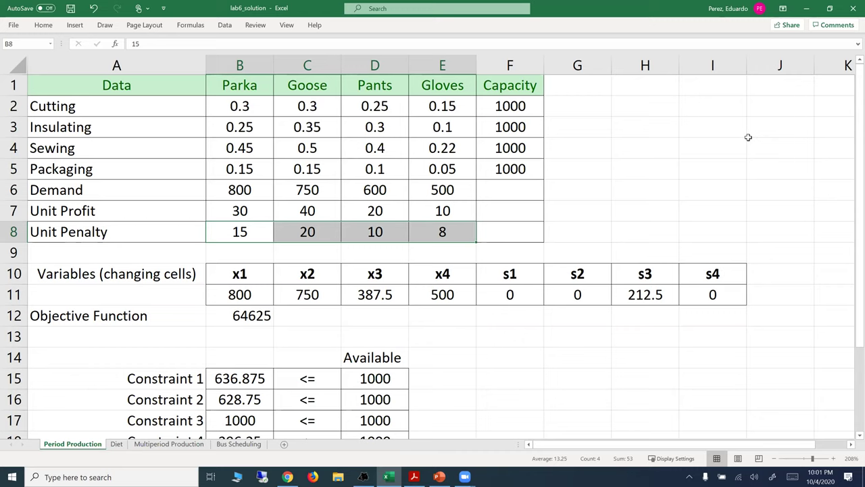
Try a Cutting capacity of 1500 in F2, and restore the cell to 1000.
{"action": "left_click", "coordinate": [501, 106]}
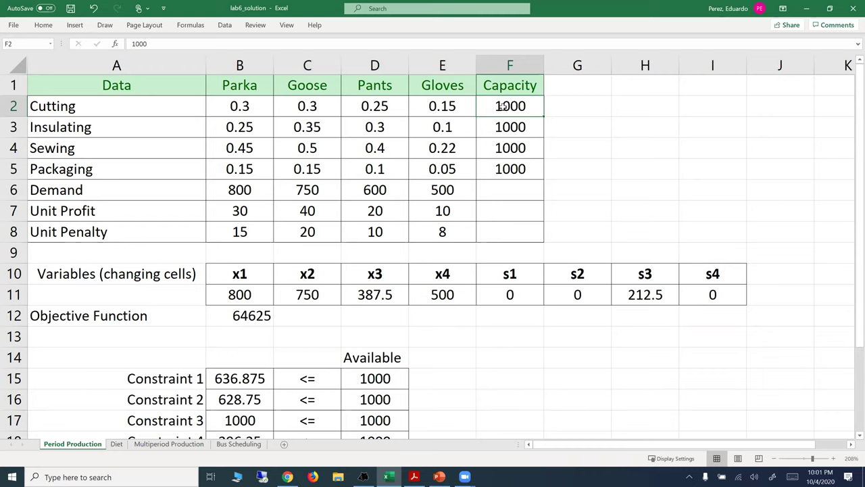
{"action": "type", "text": "1500"}
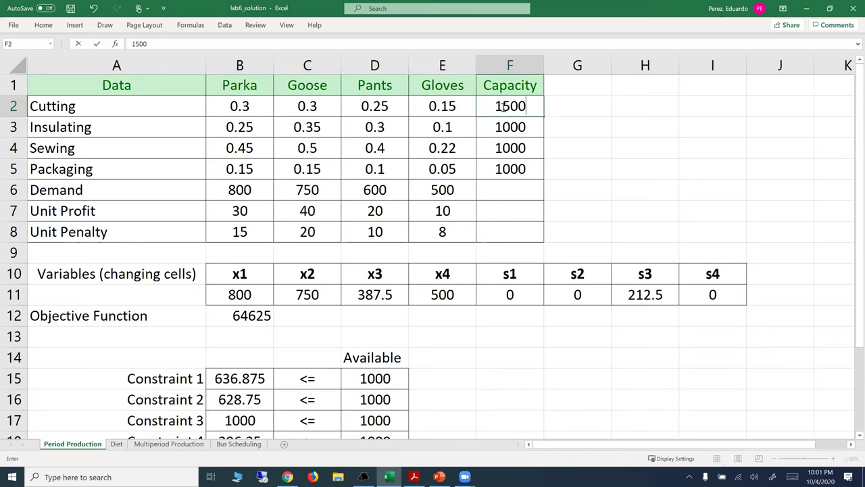
{"action": "key", "text": "Return"}
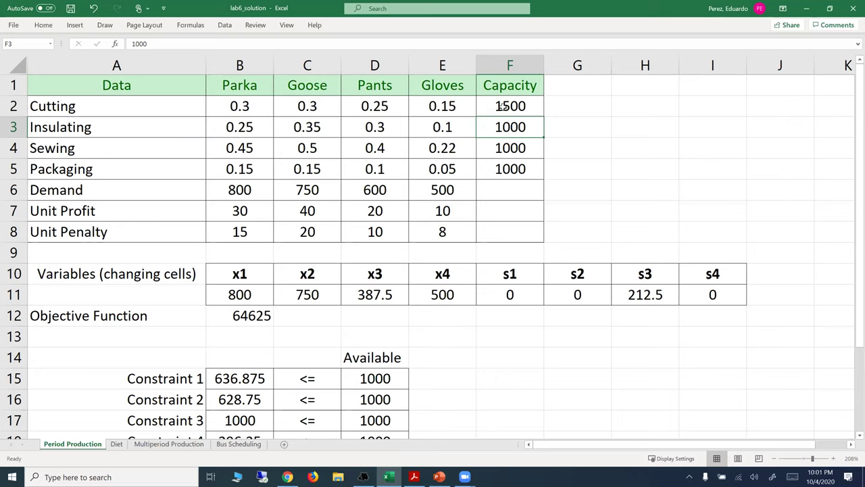
{"action": "left_click", "coordinate": [501, 106]}
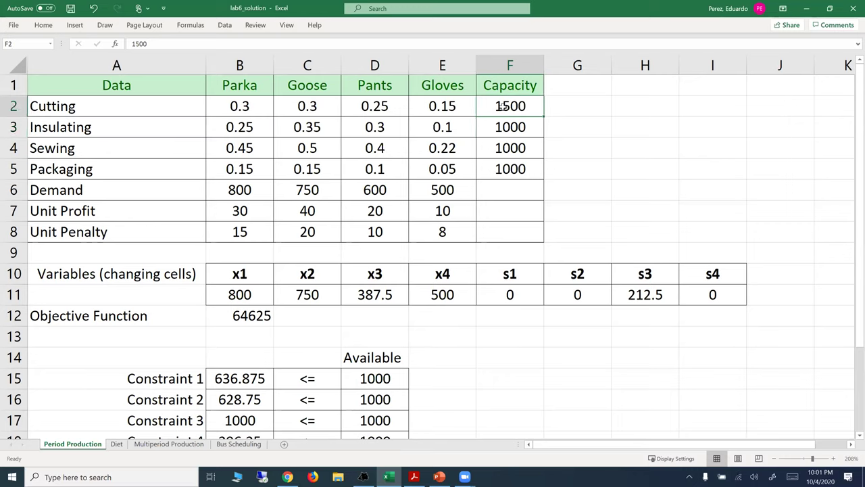
{"action": "type", "text": "1000"}
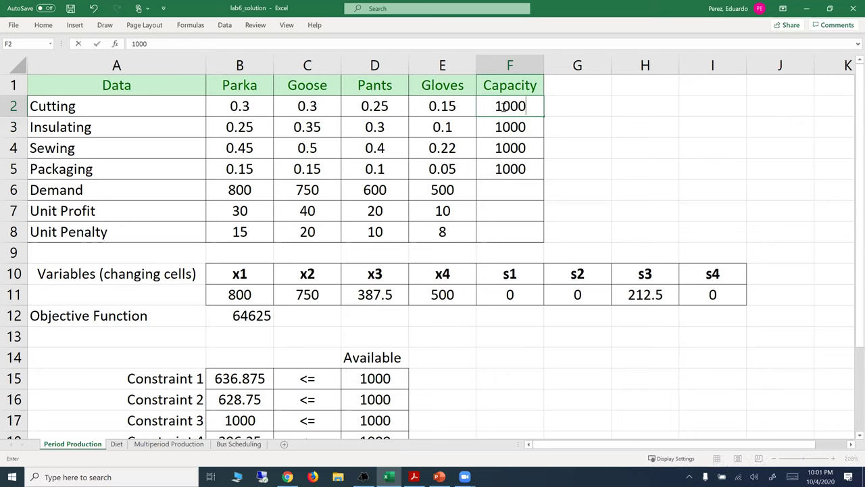
{"action": "key", "text": "Return"}
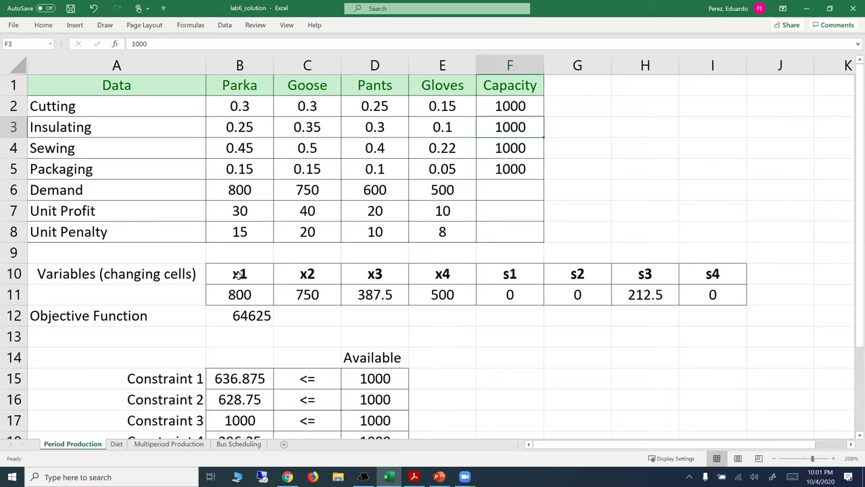
Examine the changing cells x1 to s4 in B10:I11 and open the objective function formula in B12.
{"action": "left_click_drag", "start_coordinate": [239, 273], "coordinate": [680, 270]}
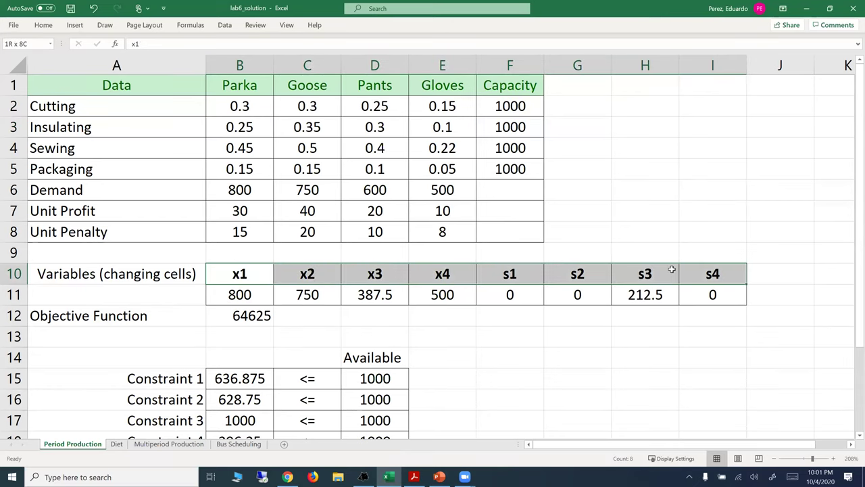
{"action": "left_click_drag", "start_coordinate": [252, 297], "coordinate": [744, 297]}
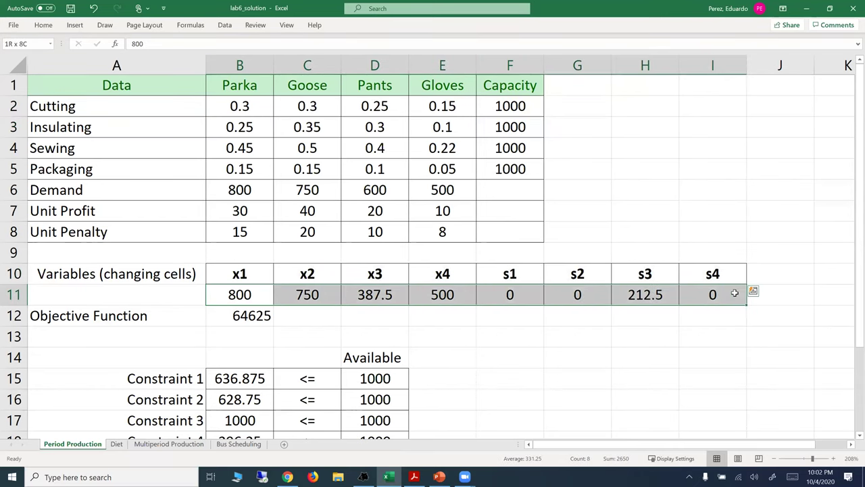
{"action": "left_click", "coordinate": [234, 314]}
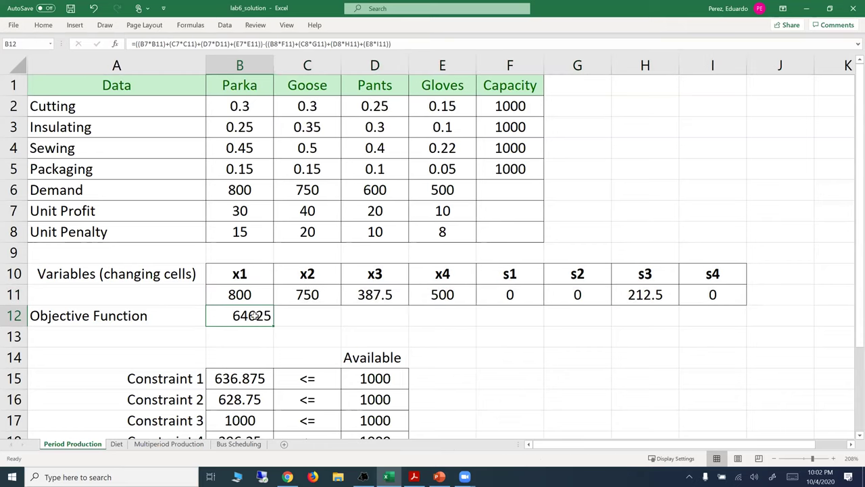
{"action": "left_click_drag", "start_coordinate": [258, 297], "coordinate": [714, 296]}
{"action": "left_click", "coordinate": [257, 318]}
{"action": "double_click", "coordinate": [249, 316]}
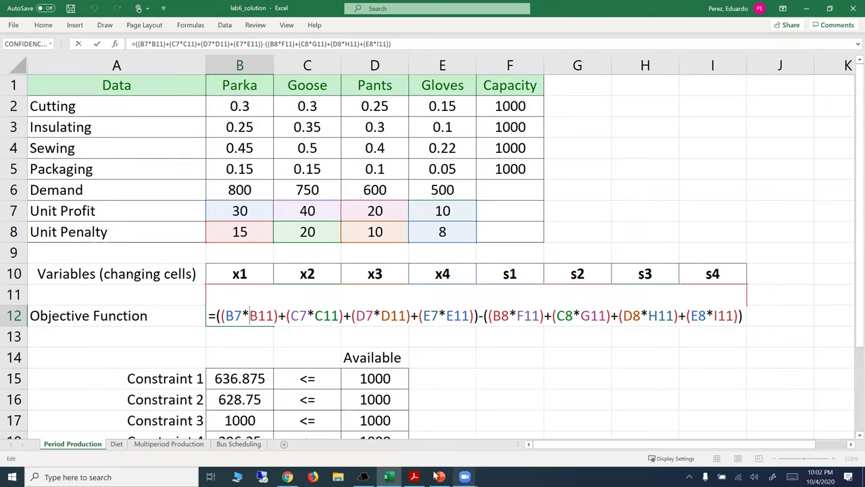
Check the objective function in lab5.pdf in Acrobat Reader, and return to the Excel workbook to close the B12 formula without edits.
{"action": "left_click", "coordinate": [414, 477]}
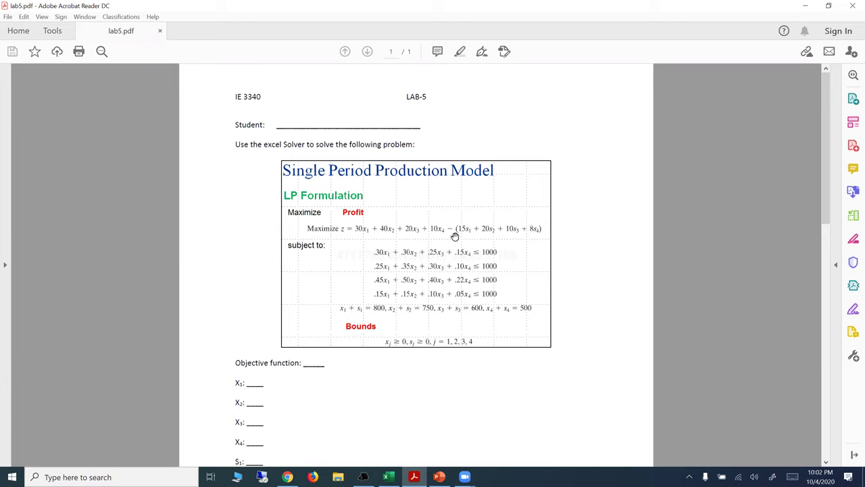
{"action": "left_click", "coordinate": [816, 8]}
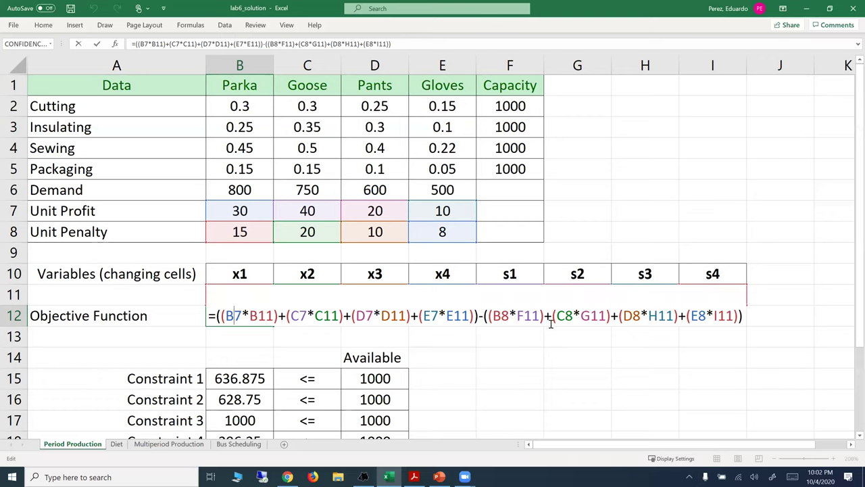
{"action": "key", "text": "Return"}
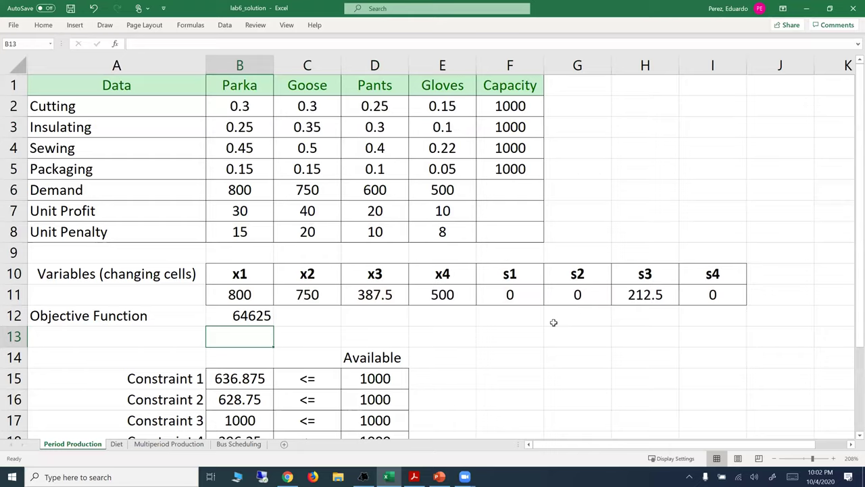
Compare the Available values of Constraints 1 to 4 with the Capacity column of the data table.
{"action": "scroll", "coordinate": [504, 361], "scroll_direction": "down", "scroll_amount": 2}
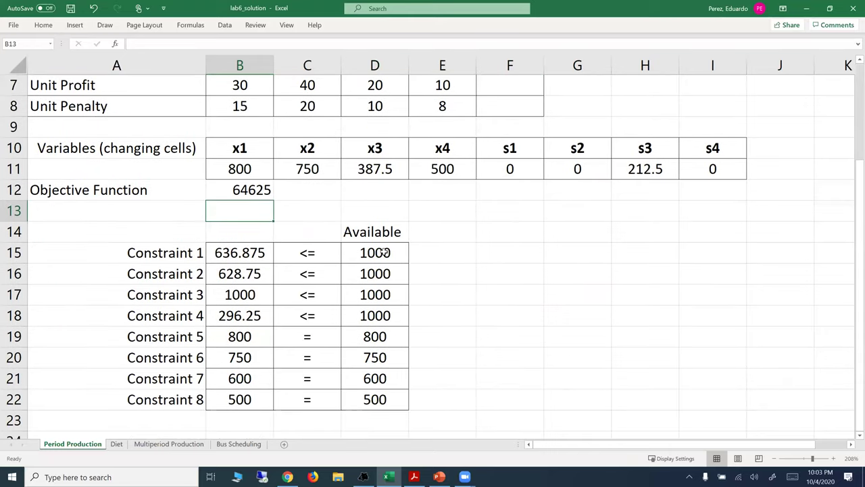
{"action": "left_click", "coordinate": [384, 253]}
{"action": "scroll", "coordinate": [384, 273], "scroll_direction": "up", "scroll_amount": 1}
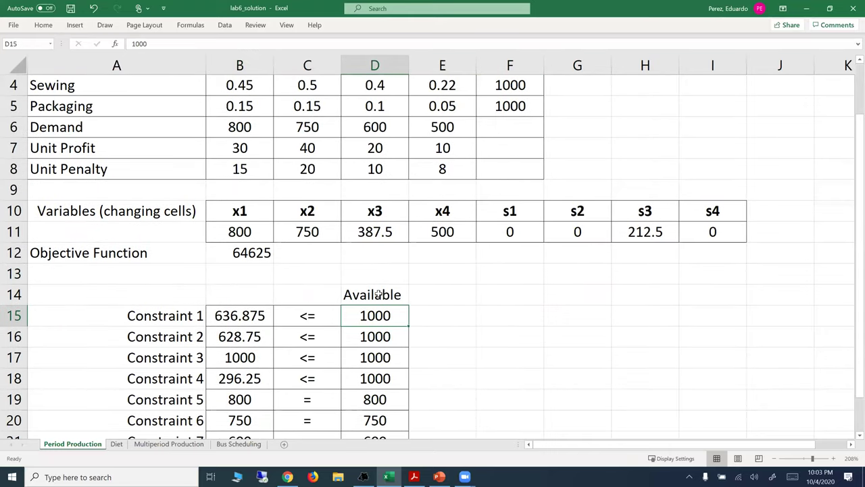
{"action": "double_click", "coordinate": [376, 315]}
{"action": "scroll", "coordinate": [473, 318], "scroll_direction": "up", "scroll_amount": 1}
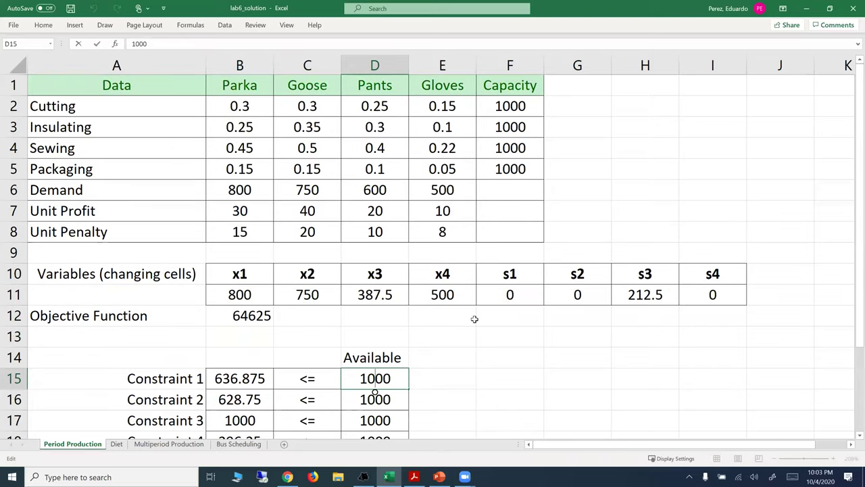
{"action": "scroll", "coordinate": [450, 323], "scroll_direction": "down", "scroll_amount": 2}
{"action": "key", "text": "Right"}
{"action": "key", "text": "Right"}
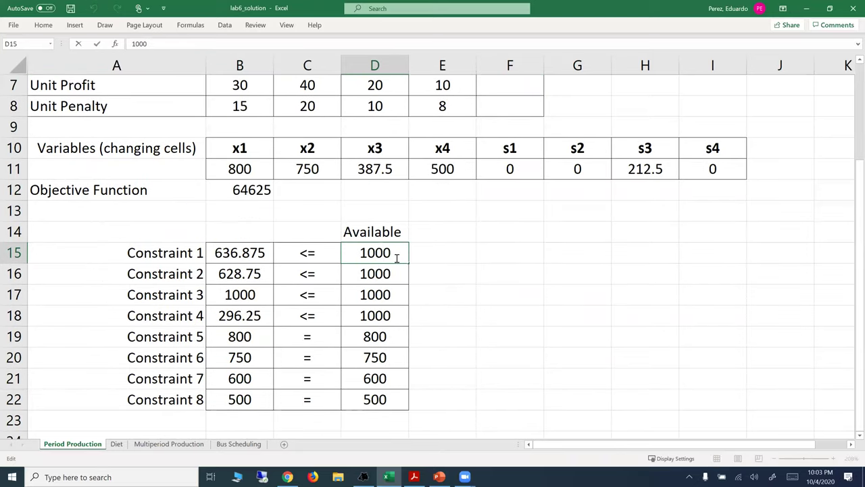
{"action": "key", "text": "Return"}
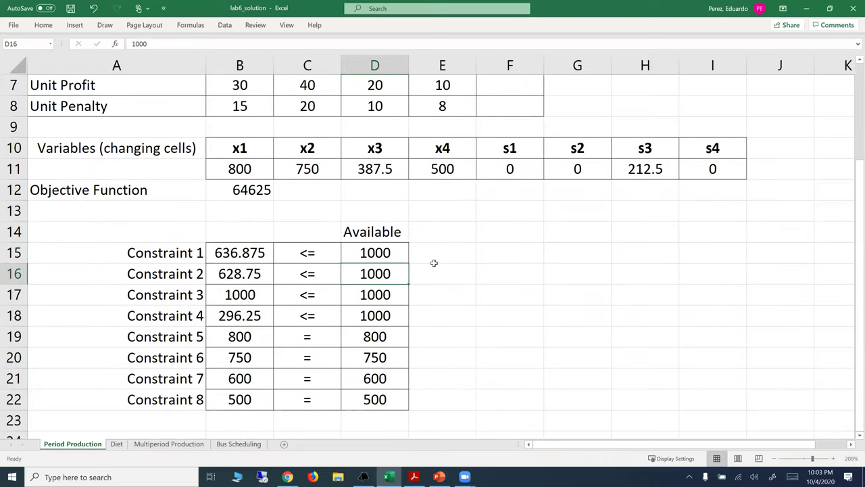
{"action": "scroll", "coordinate": [457, 269], "scroll_direction": "up", "scroll_amount": 2}
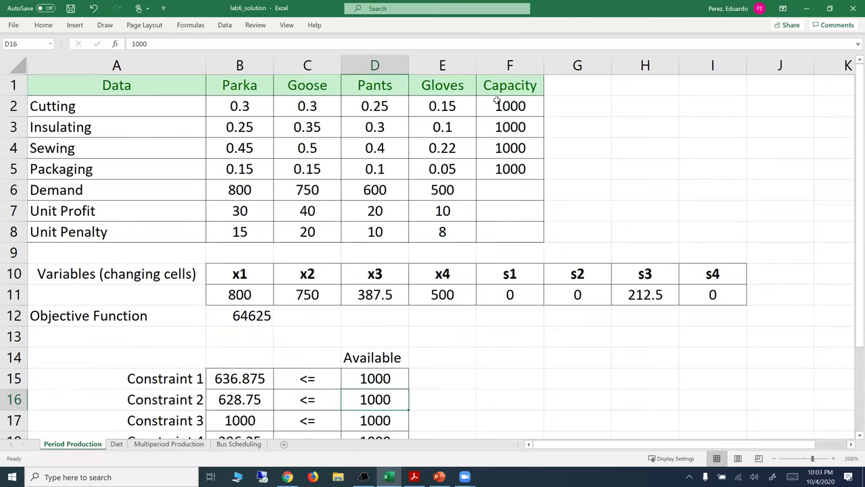
{"action": "left_click_drag", "start_coordinate": [499, 103], "coordinate": [500, 150]}
Compare the Available values of Constraints 5 to 8 with the Demand row B6:E6.
{"action": "scroll", "coordinate": [428, 200], "scroll_direction": "down", "scroll_amount": 3}
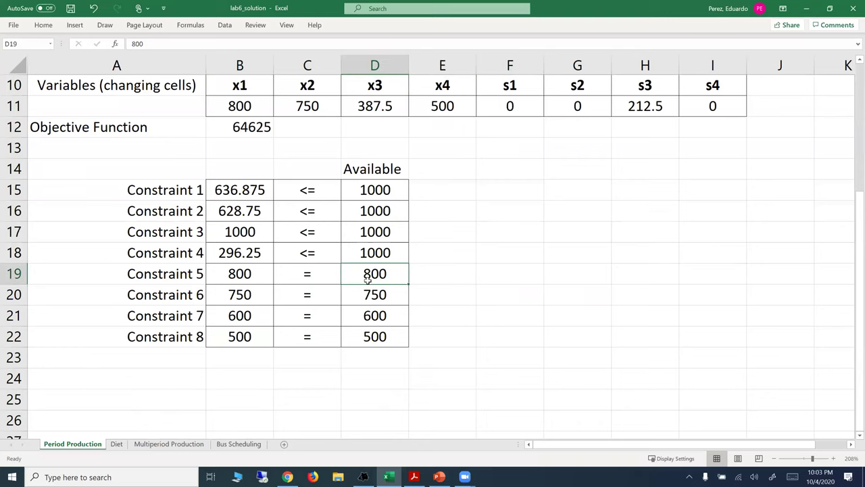
{"action": "scroll", "coordinate": [367, 279], "scroll_direction": "up", "scroll_amount": 3}
{"action": "left_click_drag", "start_coordinate": [245, 194], "coordinate": [441, 191]}
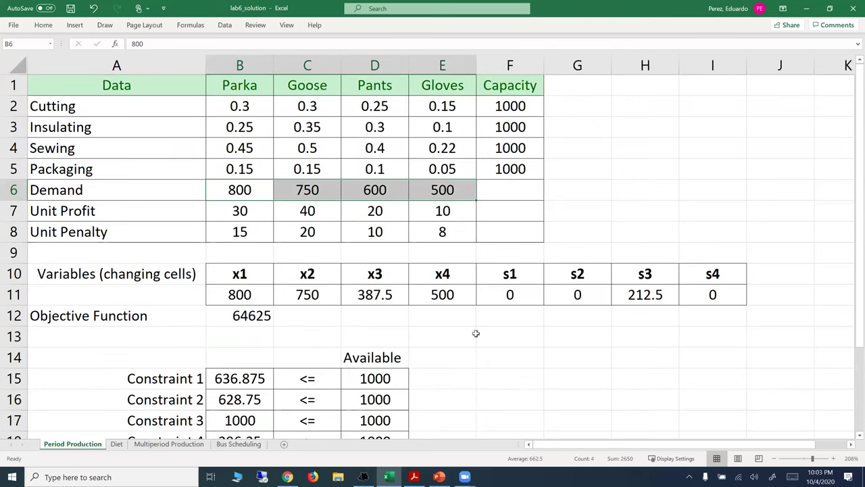
{"action": "scroll", "coordinate": [476, 334], "scroll_direction": "down", "scroll_amount": 2}
{"action": "left_click", "coordinate": [426, 324]}
{"action": "scroll", "coordinate": [414, 319], "scroll_direction": "up", "scroll_amount": 2}
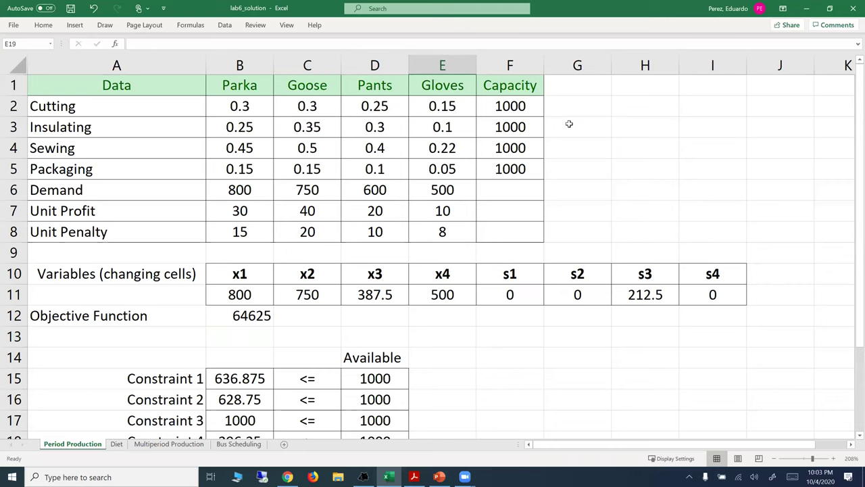
Inspect the Constraint 1 formula in B15 and the objective function formula in B12.
{"action": "left_click", "coordinate": [235, 378]}
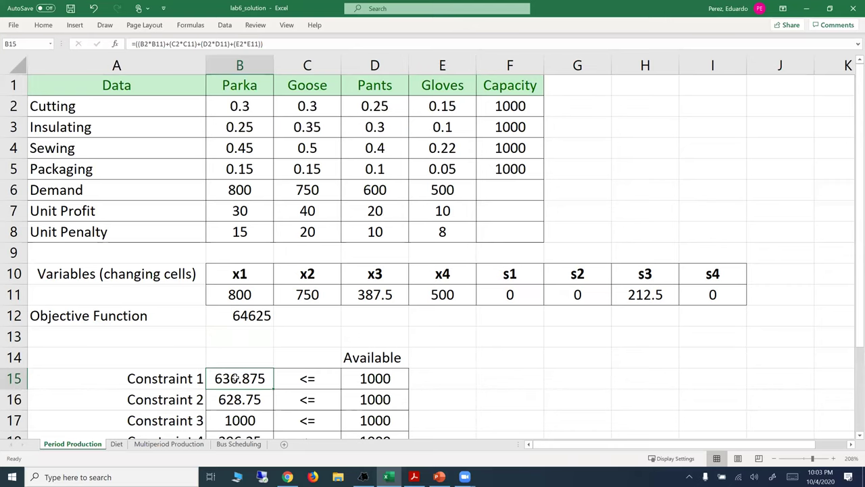
{"action": "scroll", "coordinate": [234, 377], "scroll_direction": "down", "scroll_amount": 1}
{"action": "scroll", "coordinate": [235, 377], "scroll_direction": "down", "scroll_amount": 1}
{"action": "scroll", "coordinate": [289, 310], "scroll_direction": "up", "scroll_amount": 2}
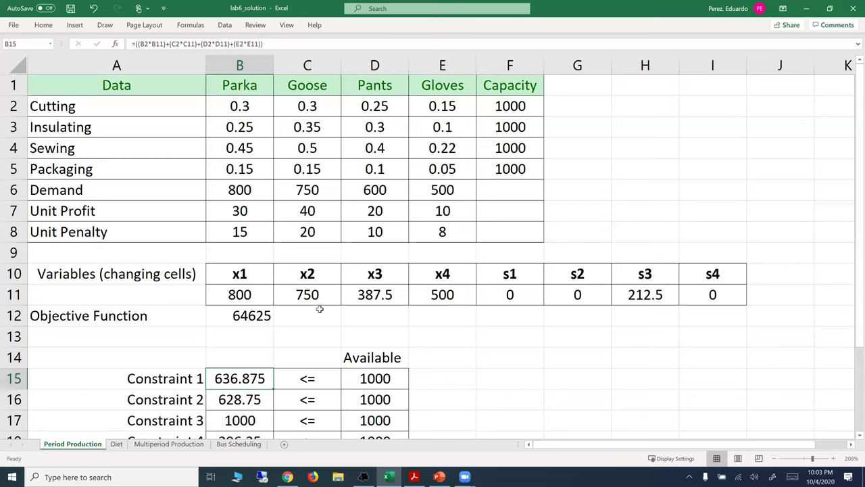
{"action": "left_click", "coordinate": [249, 316]}
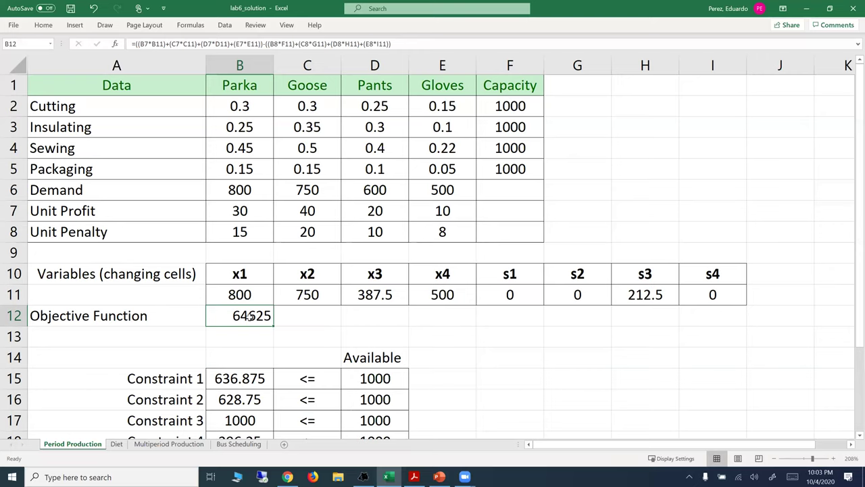
Open the Solver parameters for maximizing B12 and select B11:I11 as the changing variable cells.
{"action": "left_click", "coordinate": [224, 30]}
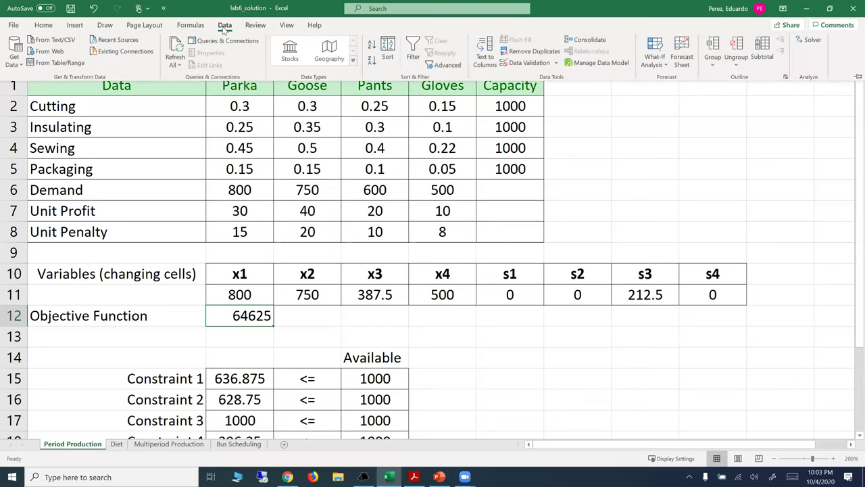
{"action": "left_click", "coordinate": [808, 44]}
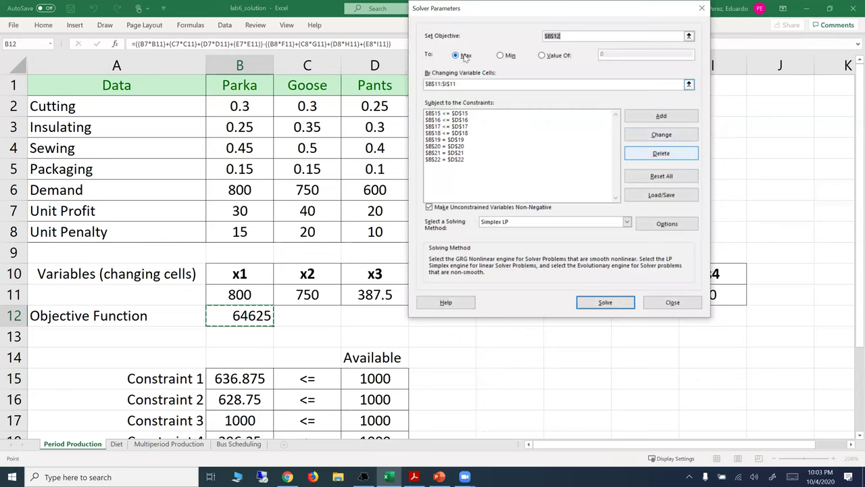
{"action": "left_click", "coordinate": [689, 84]}
{"action": "left_click_drag", "start_coordinate": [240, 294], "coordinate": [679, 295]}
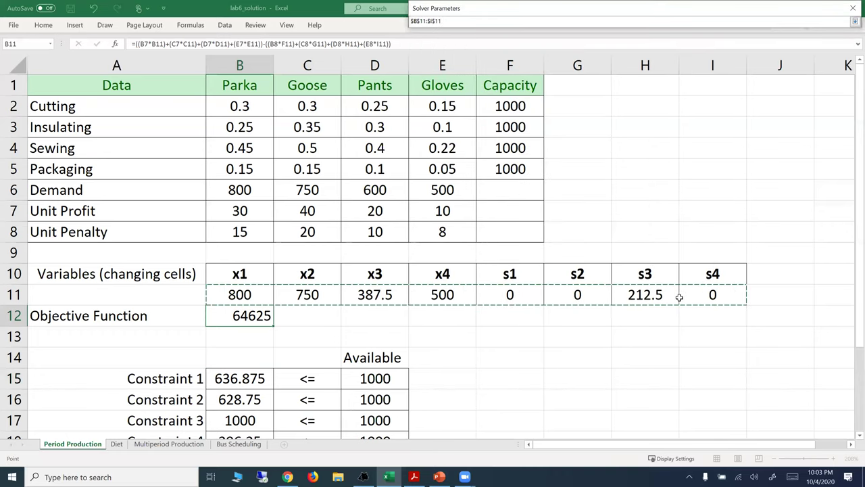
{"action": "key", "text": "Return"}
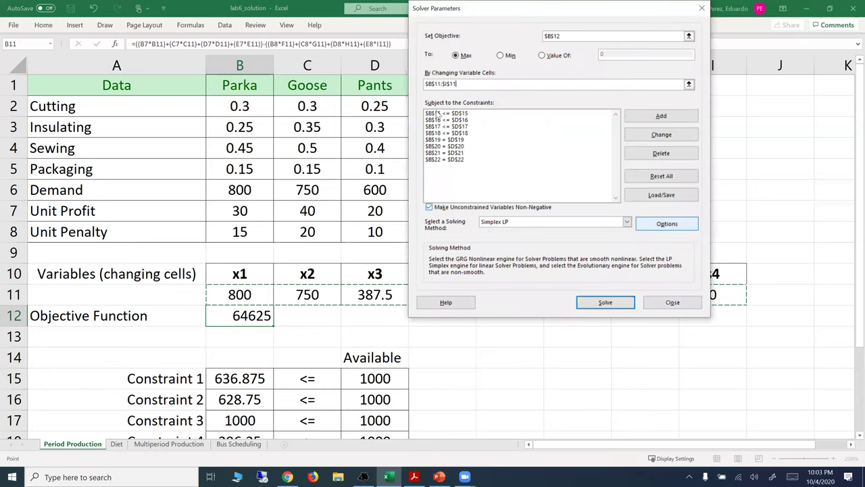
Review the Solver constraints against rows 15 to 22, and solve the model with Simplex LP, accepting the solution.
{"action": "scroll", "coordinate": [243, 349], "scroll_direction": "down", "scroll_amount": 2}
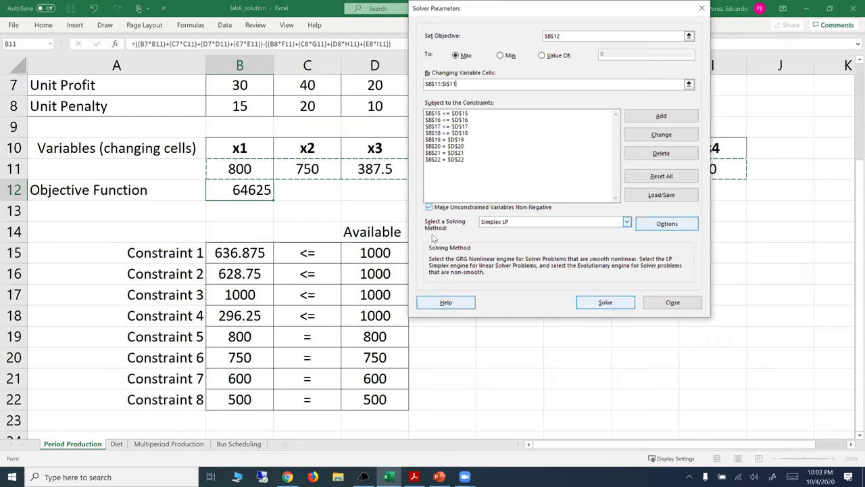
{"action": "left_click", "coordinate": [609, 303]}
{"action": "left_click", "coordinate": [315, 258]}
Examine the solved objective function in B12, the production quantities x1 to x4 and the shortages s1 to s4.
{"action": "scroll", "coordinate": [427, 293], "scroll_direction": "up", "scroll_amount": 2}
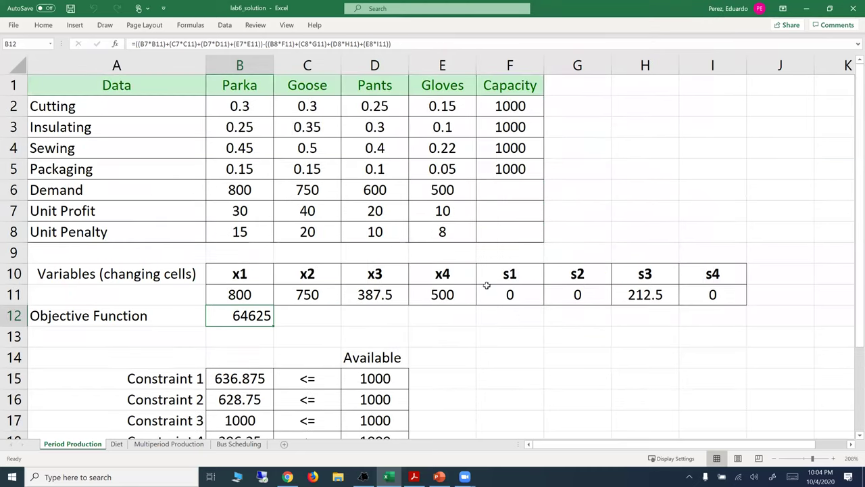
{"action": "scroll", "coordinate": [258, 270], "scroll_direction": "down", "scroll_amount": 1}
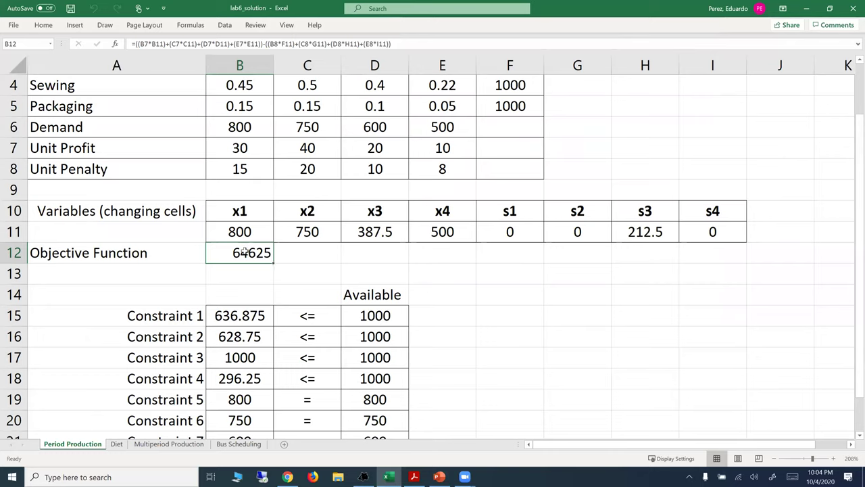
{"action": "left_click", "coordinate": [290, 234]}
{"action": "left_click_drag", "start_coordinate": [261, 233], "coordinate": [429, 233]}
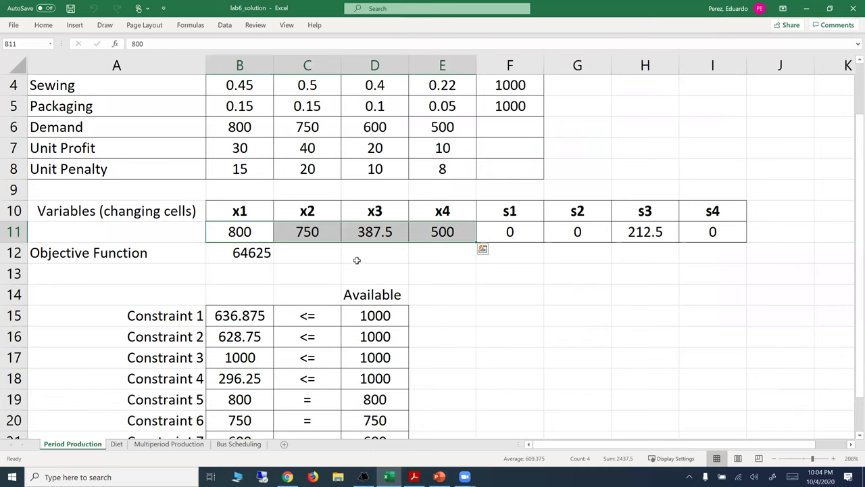
{"action": "scroll", "coordinate": [356, 259], "scroll_direction": "up", "scroll_amount": 1}
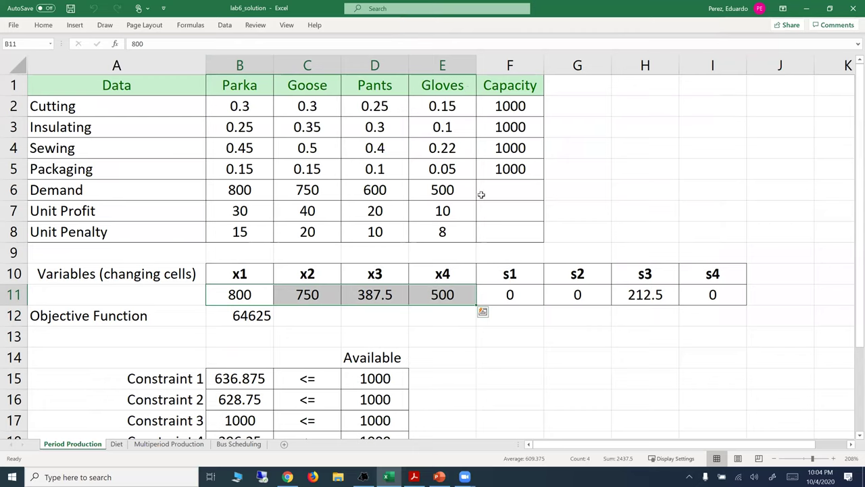
{"action": "left_click_drag", "start_coordinate": [521, 302], "coordinate": [724, 300]}
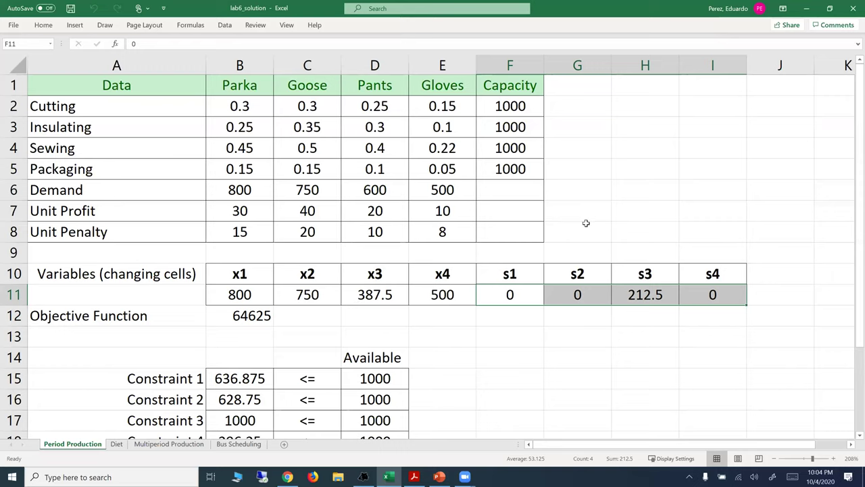
Minimize the Excel workbook and switch to the Lecture 5 Part 2 presentation in PowerPoint.
{"action": "left_click", "coordinate": [809, 7]}
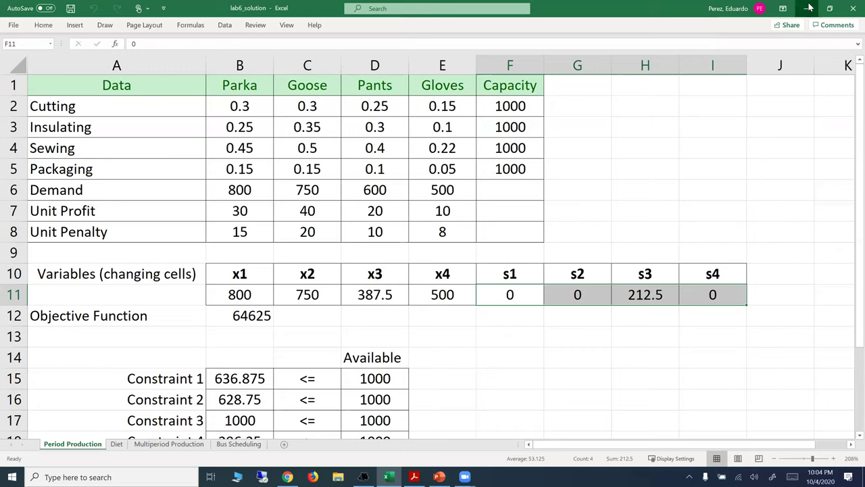
{"action": "left_click", "coordinate": [440, 477]}
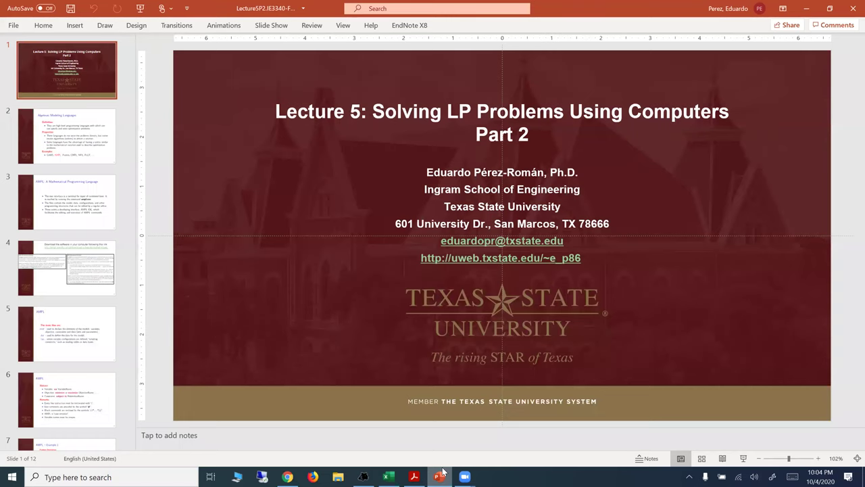